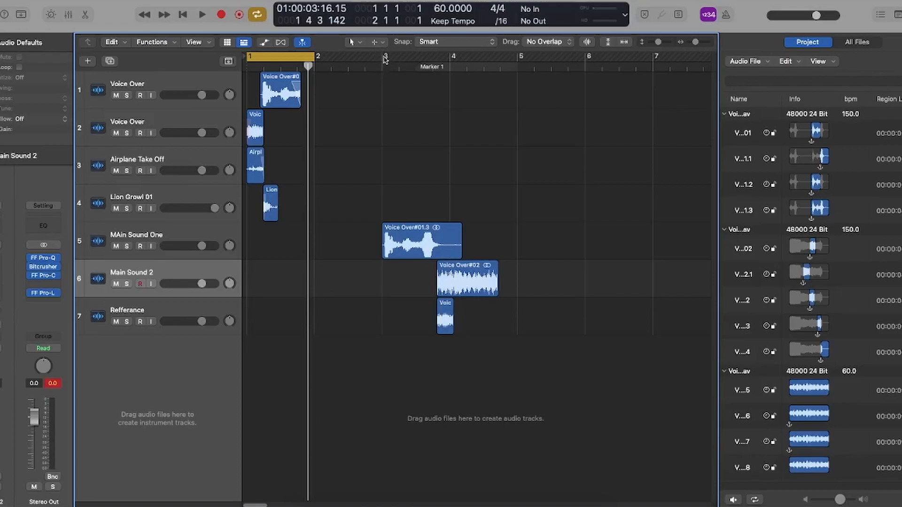
- Set the cycle range to bar 3 and trim the end of the MAin Sound One region to about mid-bar, then play it
drag(386, 58, 443, 60)
drag(458, 251, 390, 245)
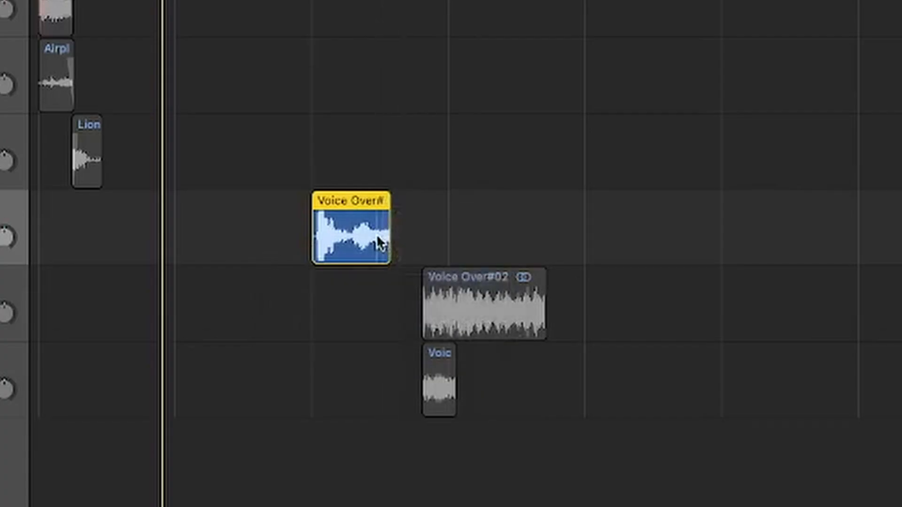
key(space)
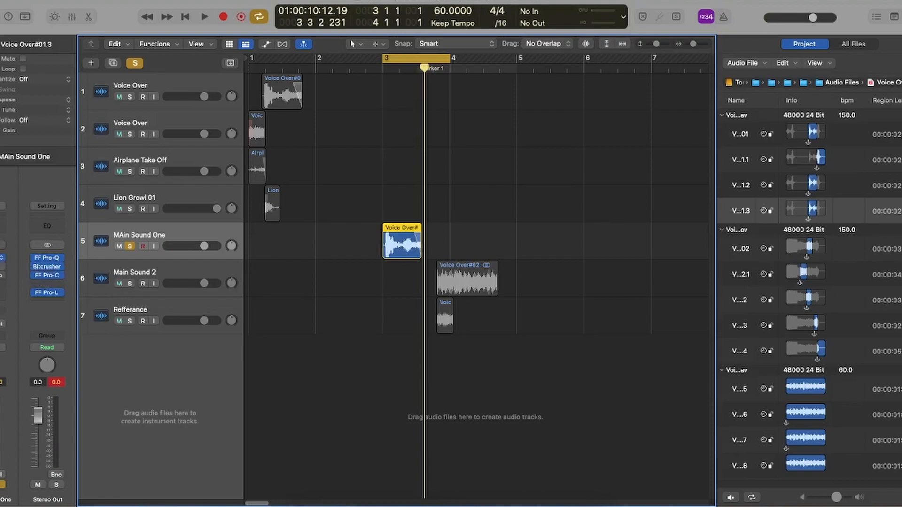
- Enable the Ruina distortion on the MAin Sound One track and play back the result
click(47, 275)
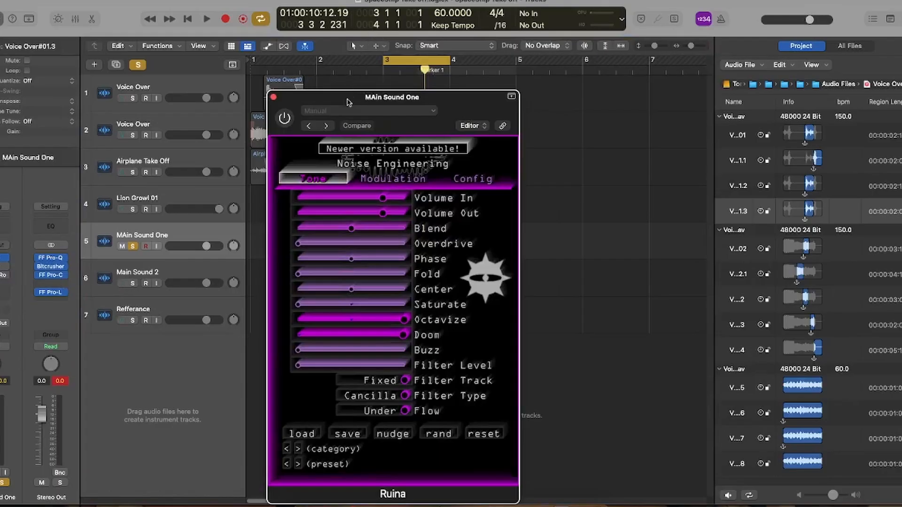
drag(348, 102, 358, 91)
click(294, 106)
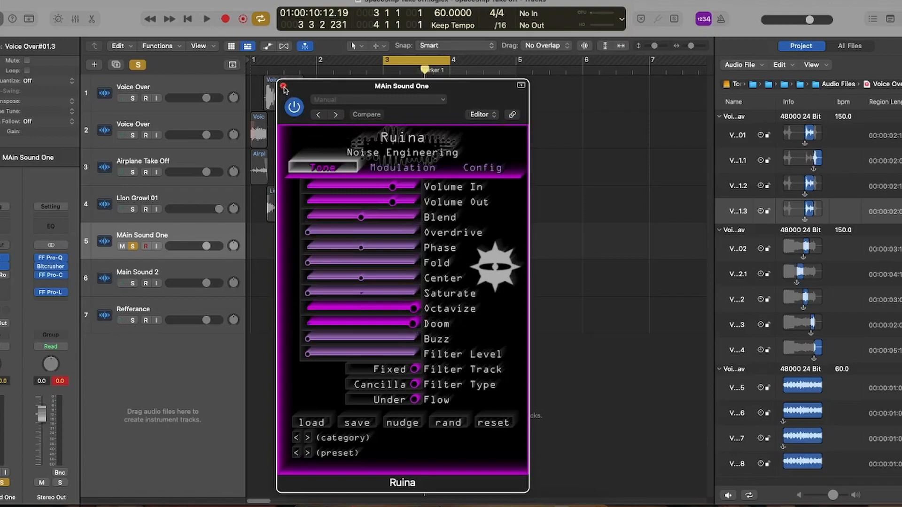
click(283, 87)
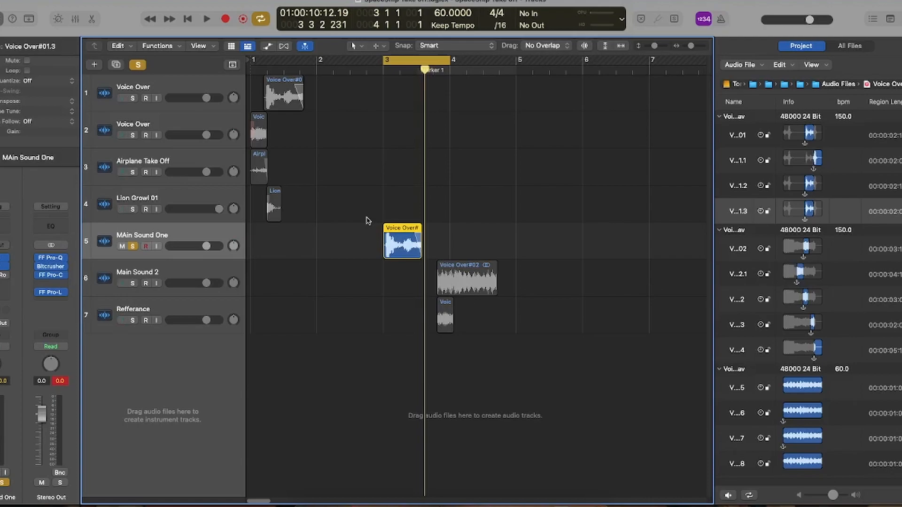
key(space)
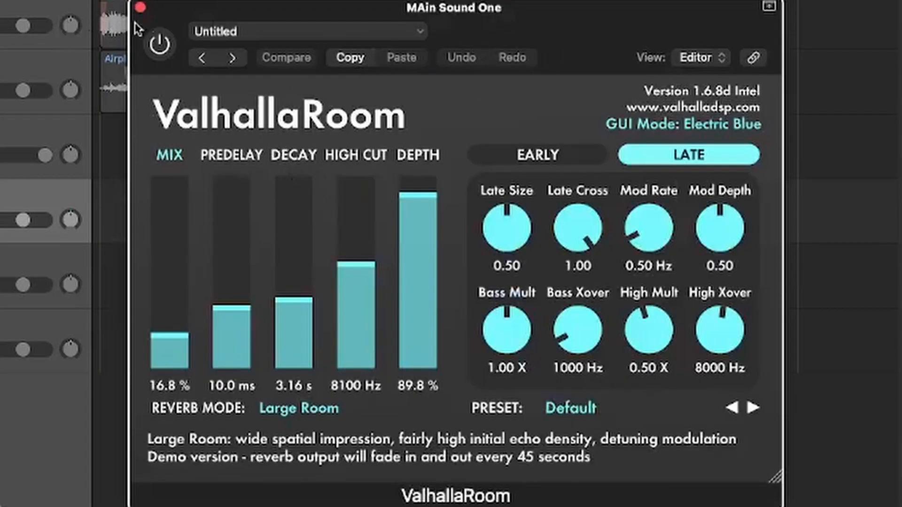
- Enable the ValhallaRoom reverb on the MAin Sound One track and play back the result
click(159, 44)
drag(189, 6, 214, 17)
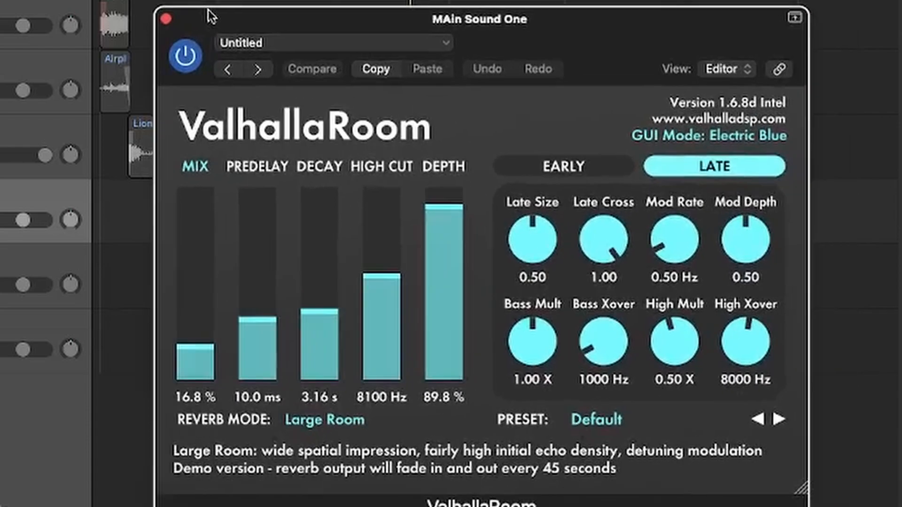
click(165, 19)
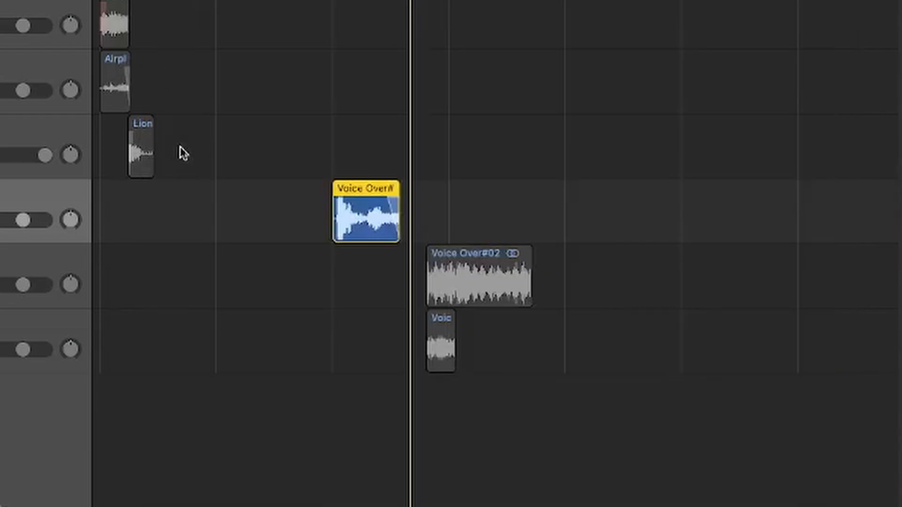
key(space)
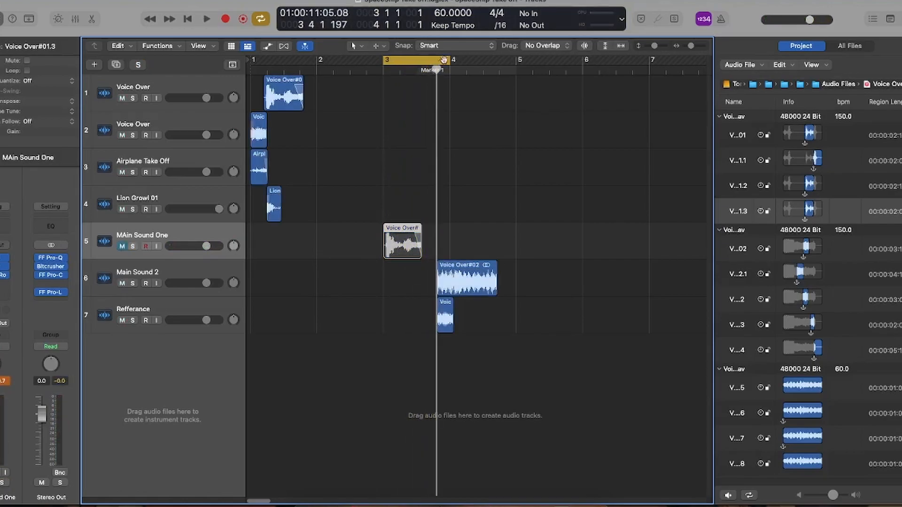
- Set the cycle range from bar 4 to bar 5 for the Main Sound 2 region
drag(452, 60, 526, 64)
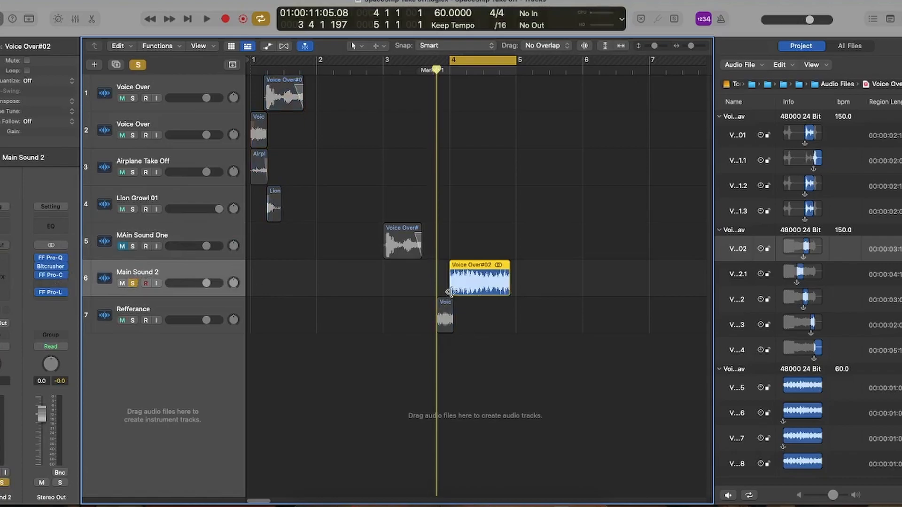
- Extend the start of the Main Sound 2 region back to about bar 2, play the longer take, and undo the extension
drag(451, 291, 325, 292)
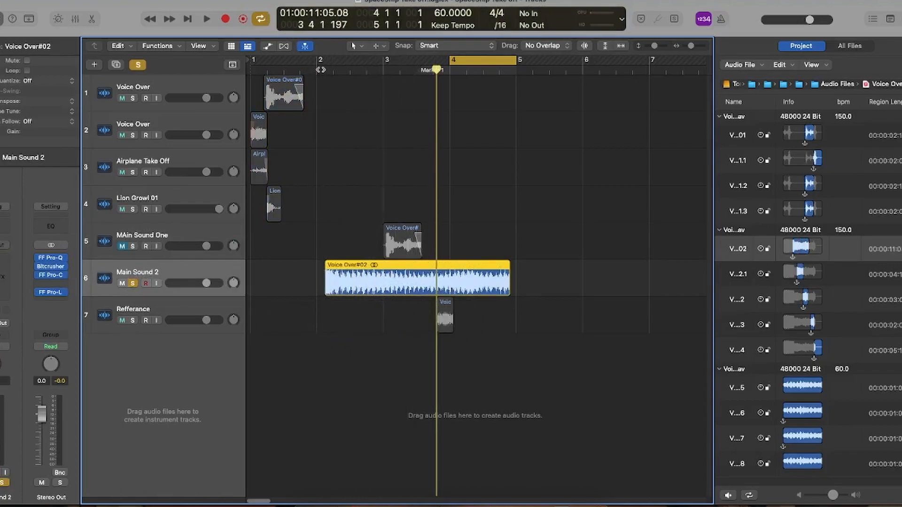
click(320, 70)
key(space)
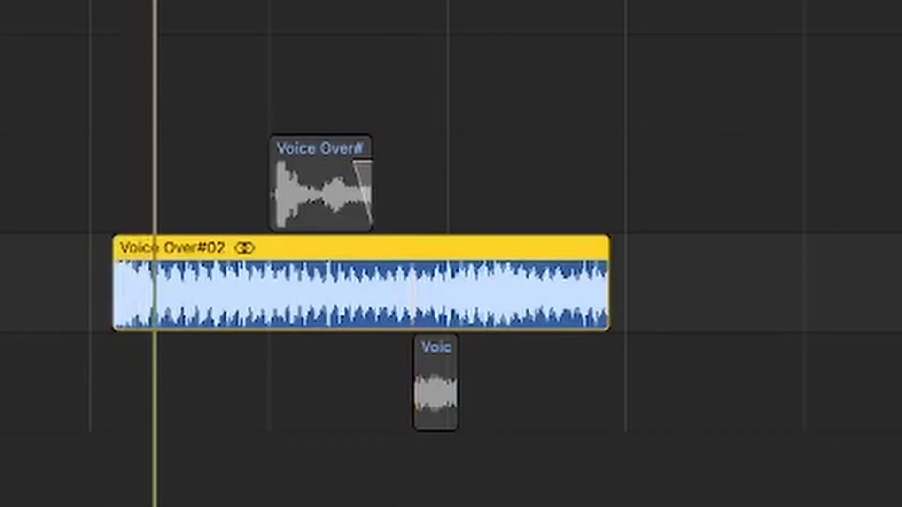
key(space)
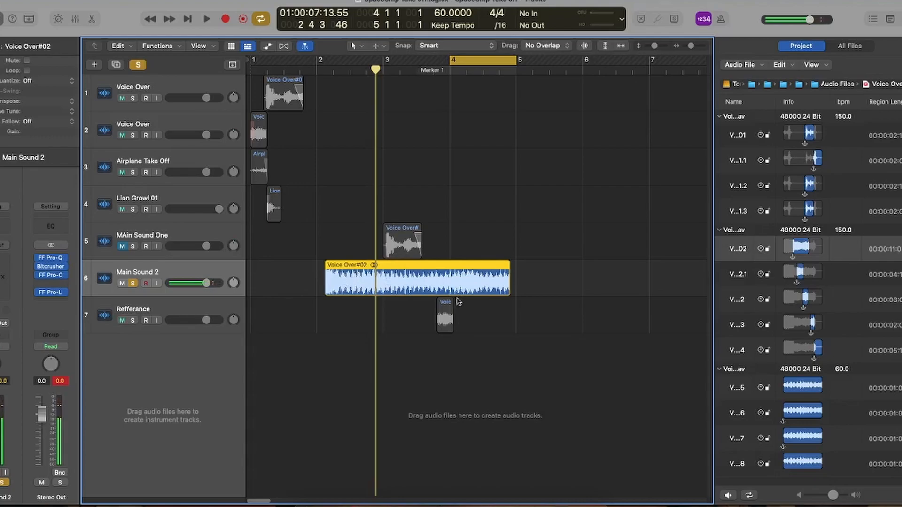
key(super+z)
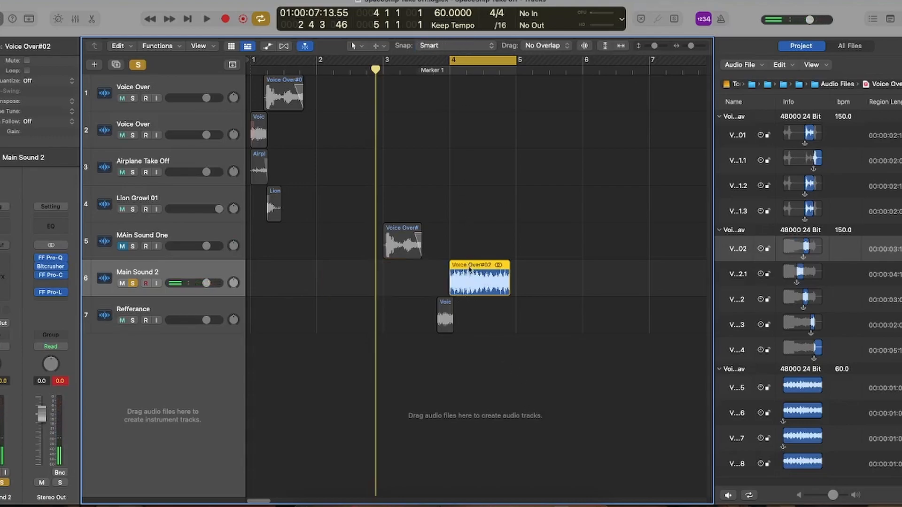
- Play the Main Sound 2 region, align its start with the Refferance region, and time-compress it to a length of 0 1 0 19
key(space)
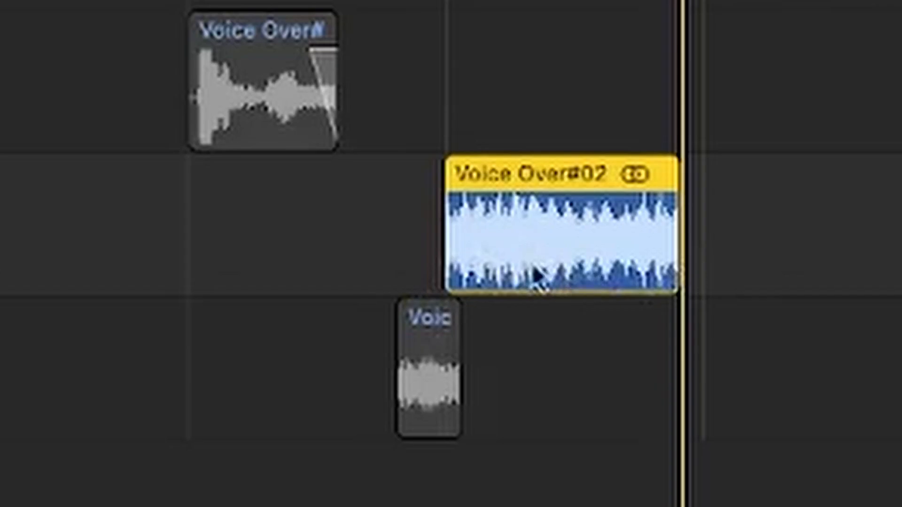
drag(535, 277, 509, 276)
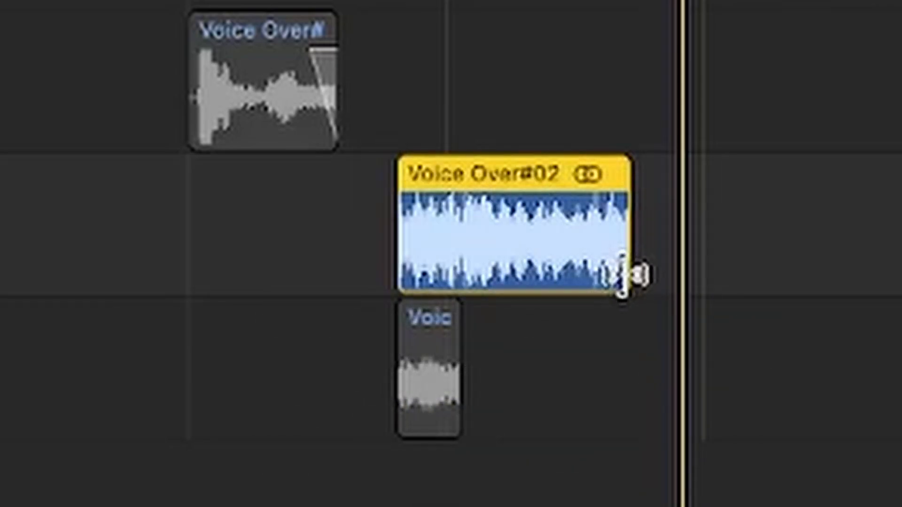
drag(622, 276, 452, 281)
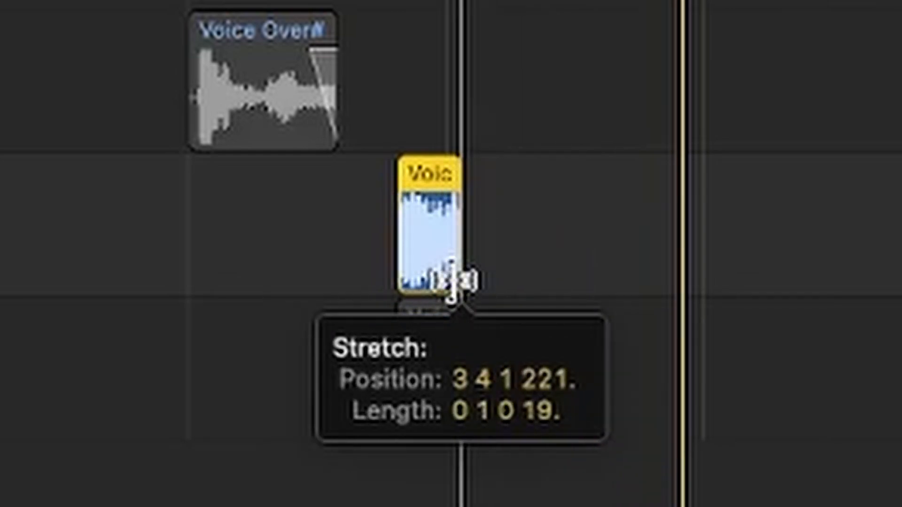
- Set the cycle range from 3 4 2 1 to 4 1 3 1, play the compressed region, and adjust its transposition
drag(458, 61, 457, 62)
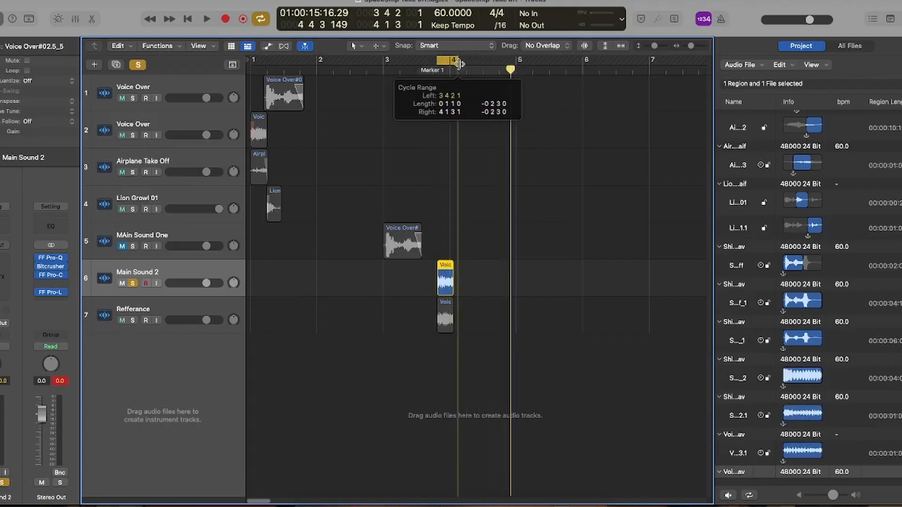
key(space)
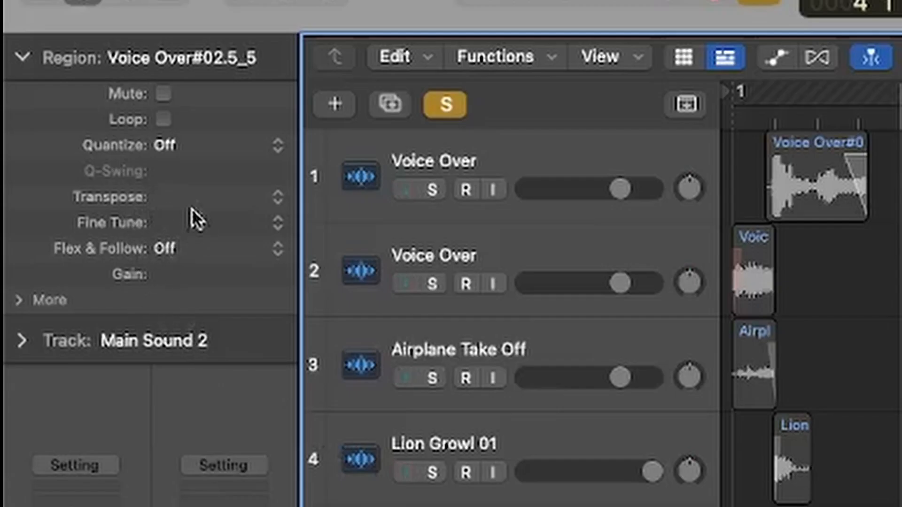
drag(201, 201, 187, 226)
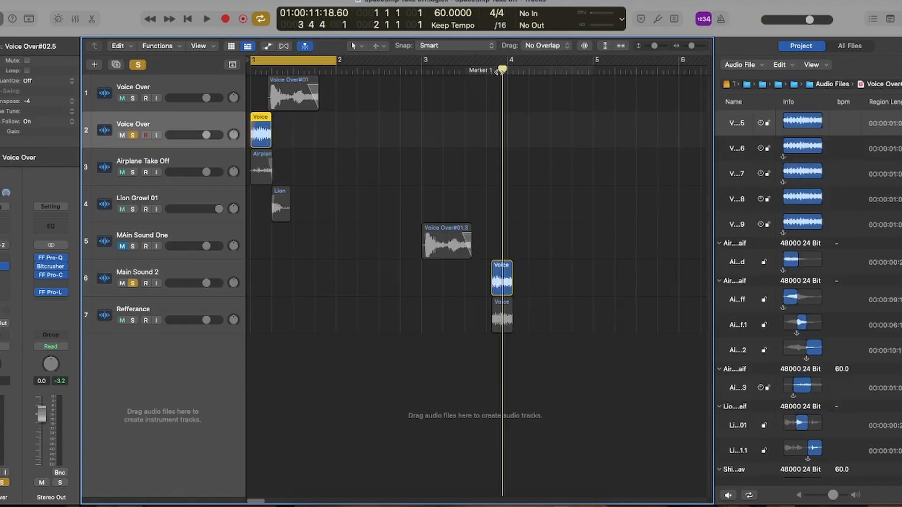
- Play back the Main Sound 2 region from its start with cycle mode off
drag(501, 70, 491, 71)
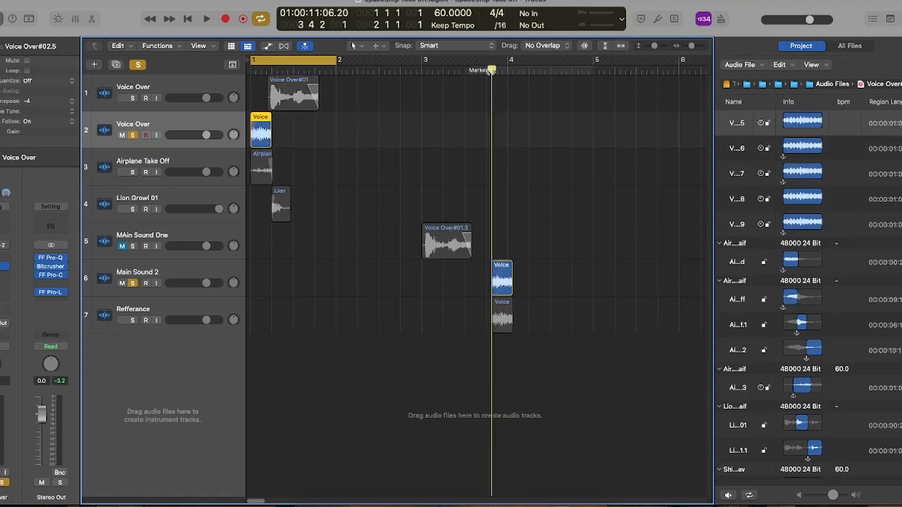
click(337, 57)
key(space)
key(space)
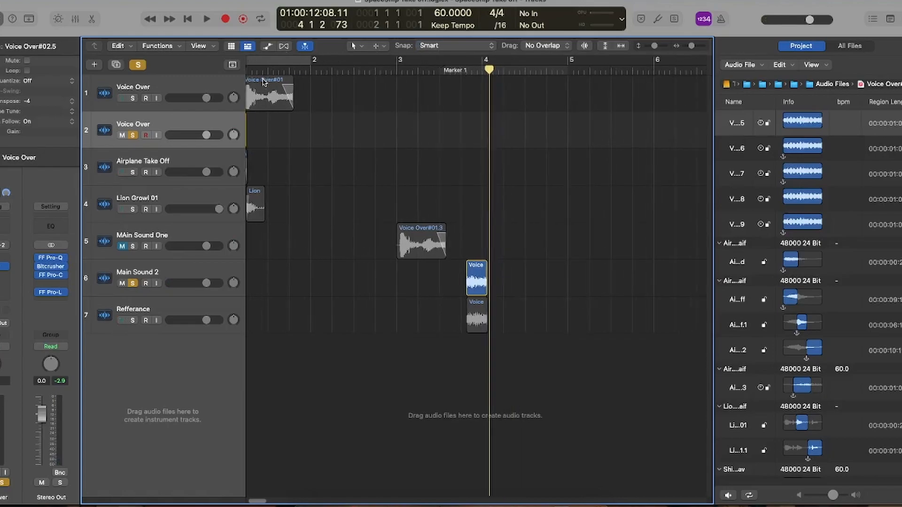
- Turn cycle mode back on for bar 1 and review the Ruina settings on the second Voice Over track
click(253, 60)
scroll(259, 160, up, 5)
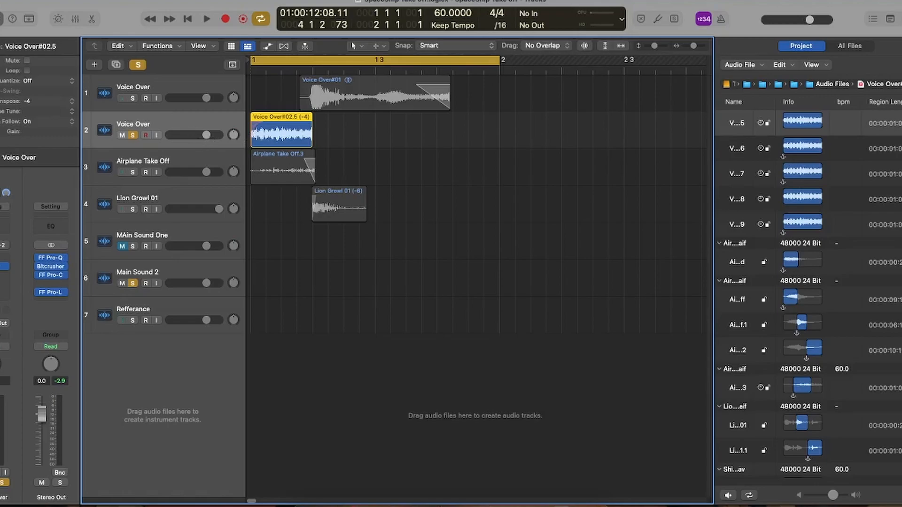
click(1, 266)
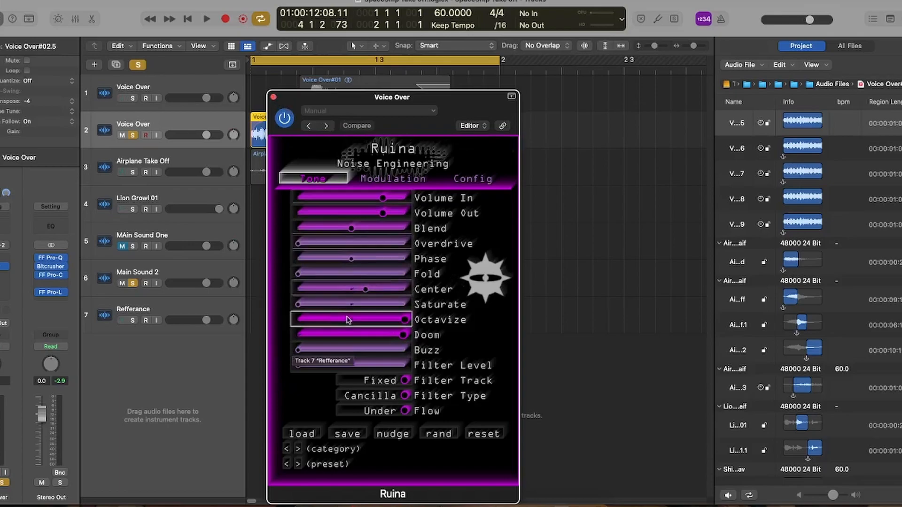
click(273, 97)
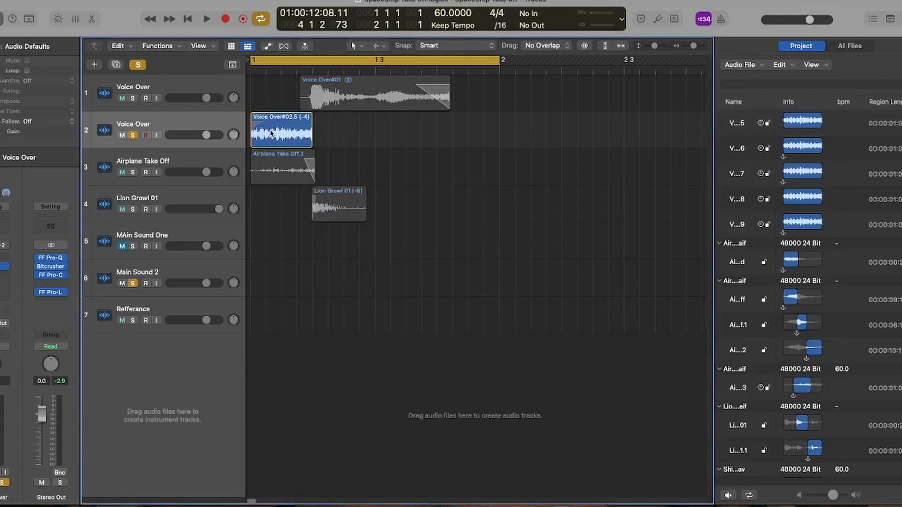
- Play back the transposed Voice Over#02.5 region on the second track
click(272, 132)
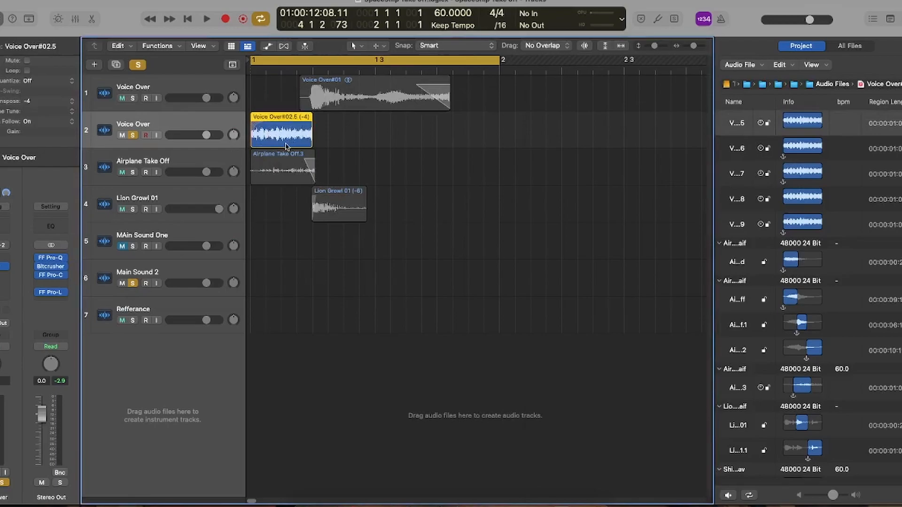
key(space)
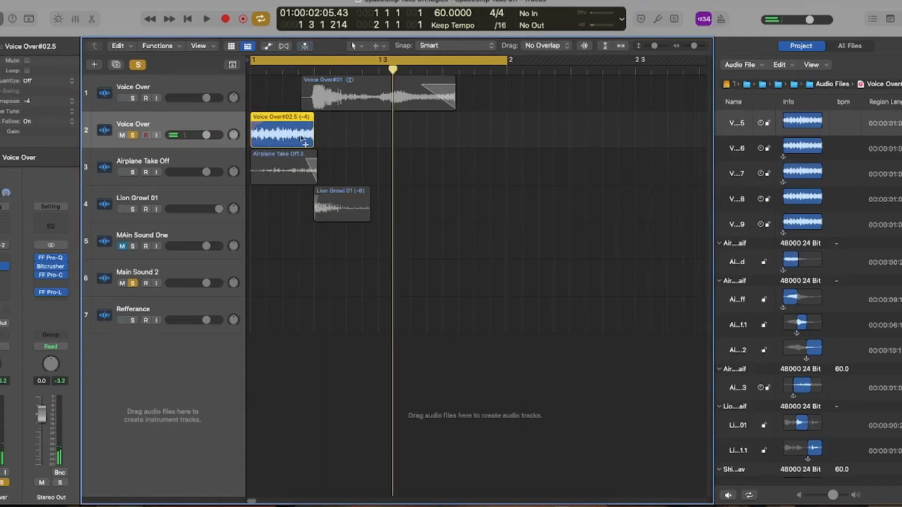
scroll(301, 139, up, 5)
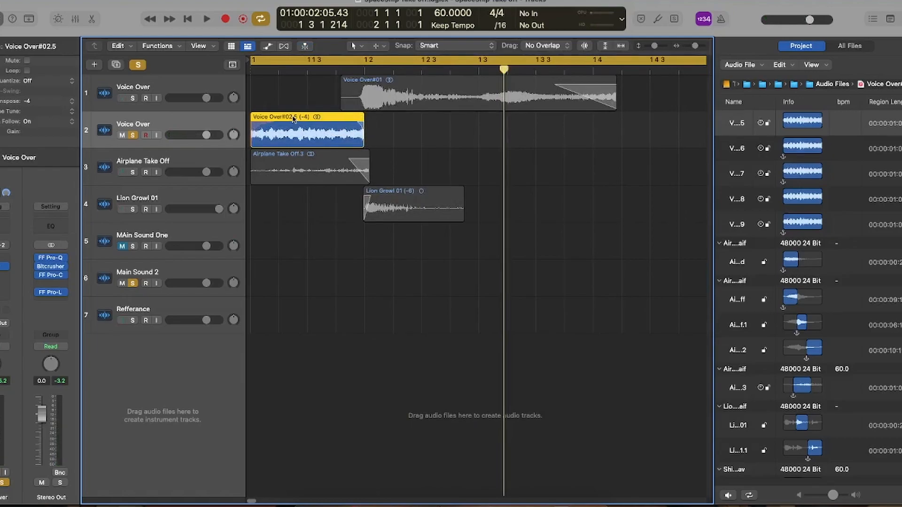
key(space)
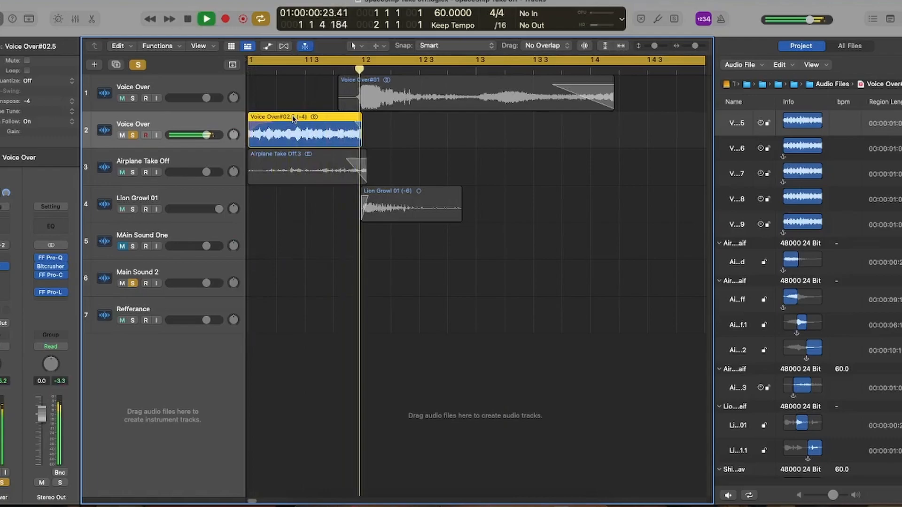
key(space)
- Solo the first Voice Over track alongside the second and play both layers together
click(133, 98)
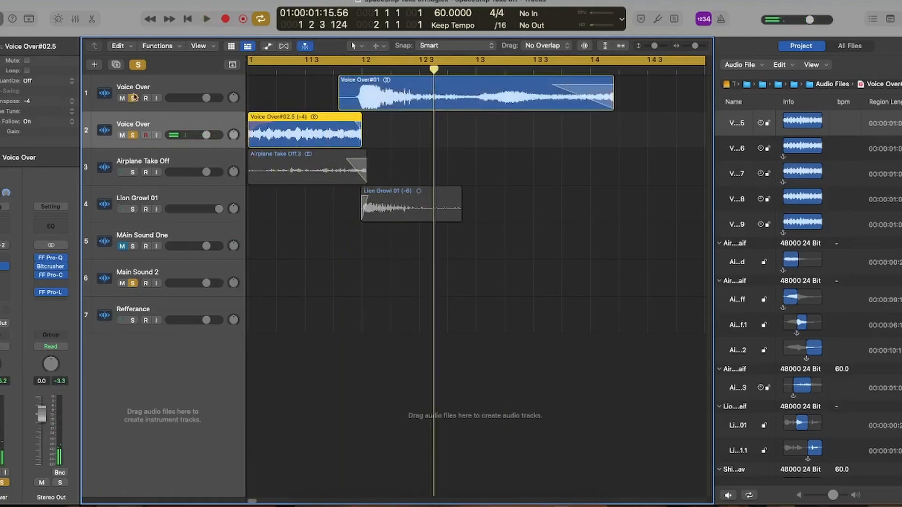
key(space)
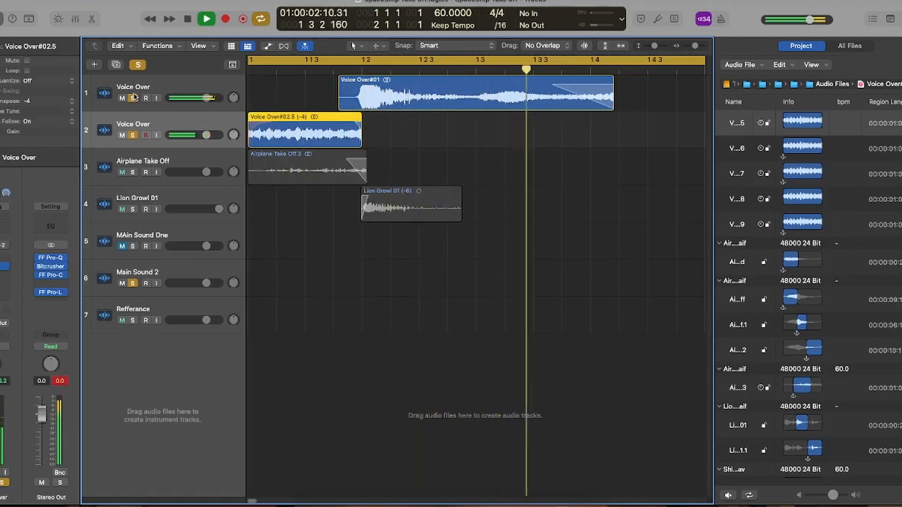
key(space)
- Remove the solo from both Voice Over tracks and Main Sound 2, then solo Airplane Take Off and play it from the beginning
click(133, 135)
click(133, 98)
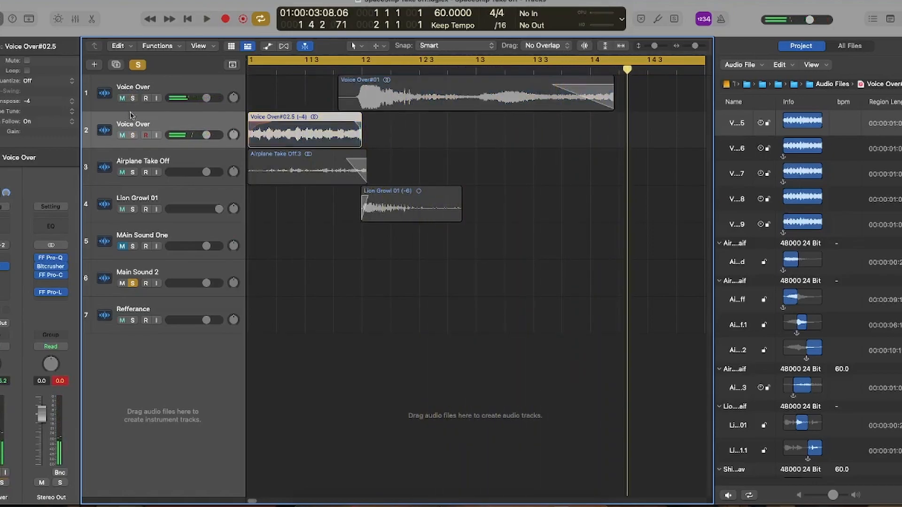
click(133, 283)
click(133, 172)
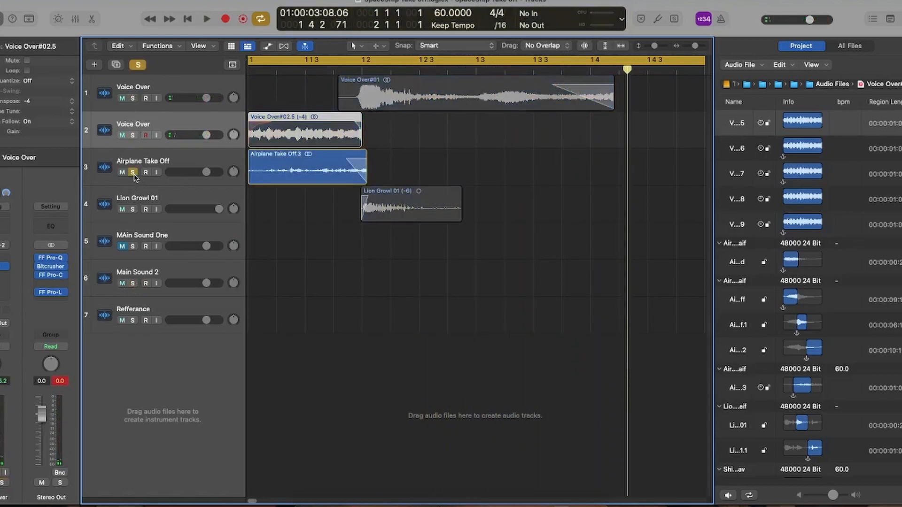
click(145, 160)
key(Return)
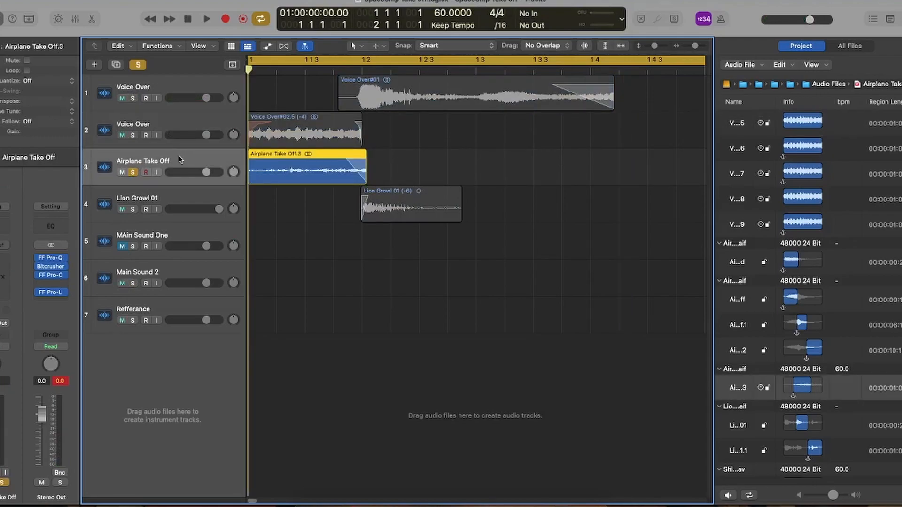
key(space)
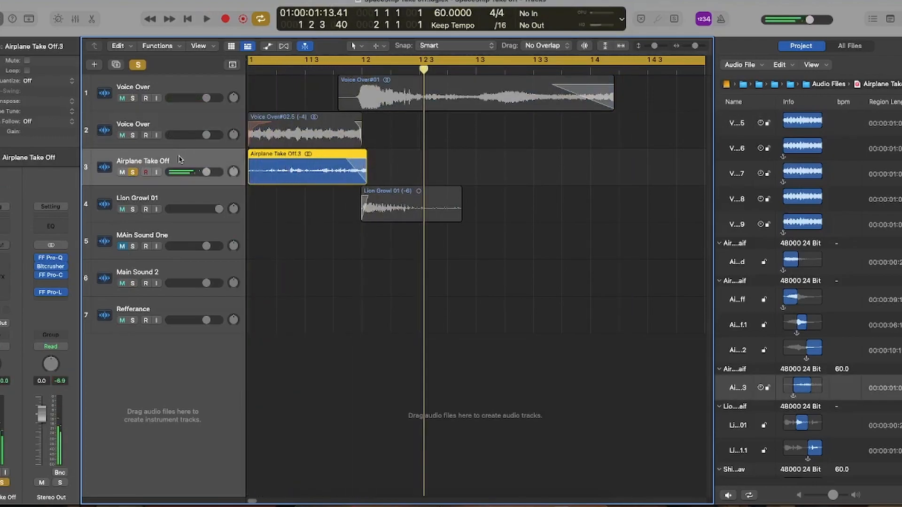
- Solo the second Voice Over track alongside Airplane Take Off and play both layers from the beginning
click(132, 135)
click(138, 121)
key(Return)
key(space)
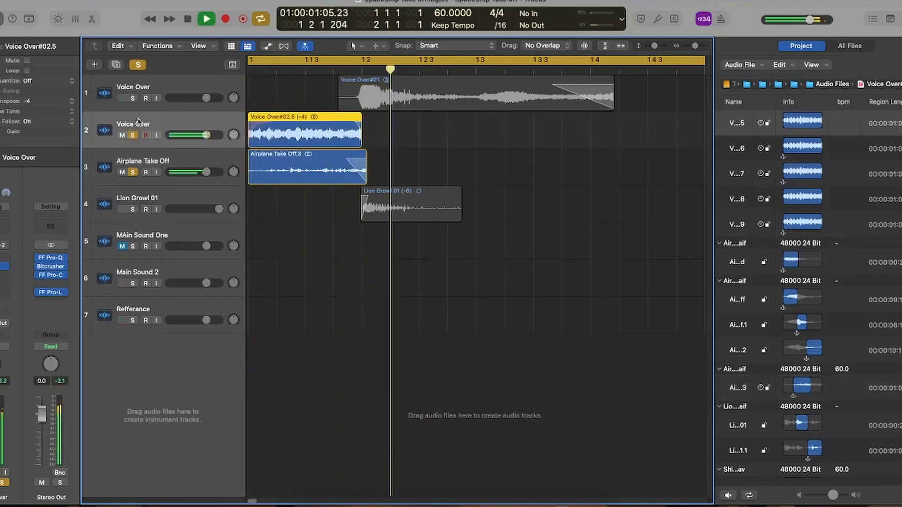
key(space)
key(Down)
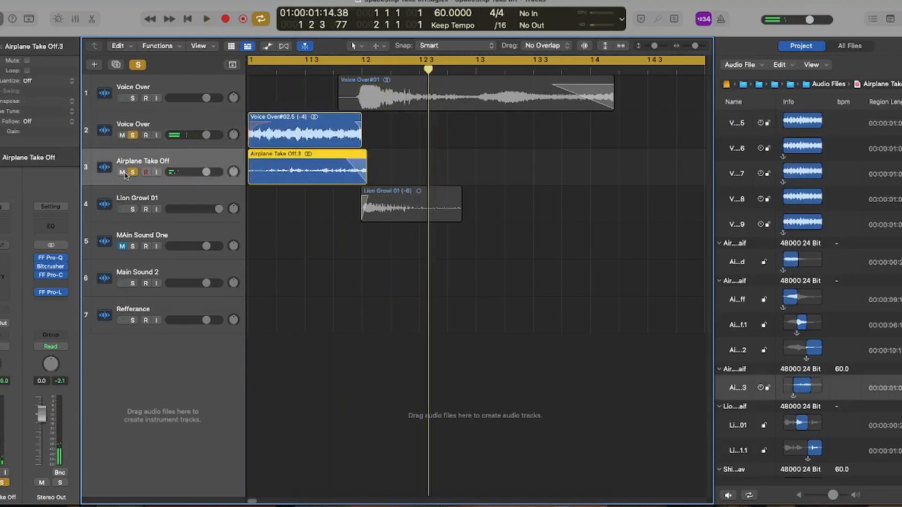
- Solo only the Lion Growl 01 track and play back its region
click(158, 206)
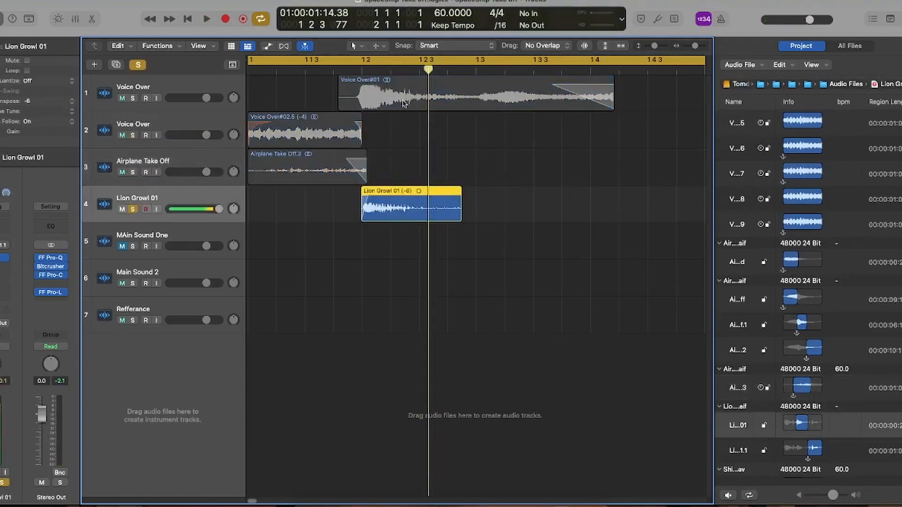
drag(333, 200, 518, 215)
drag(250, 190, 277, 198)
drag(545, 201, 546, 215)
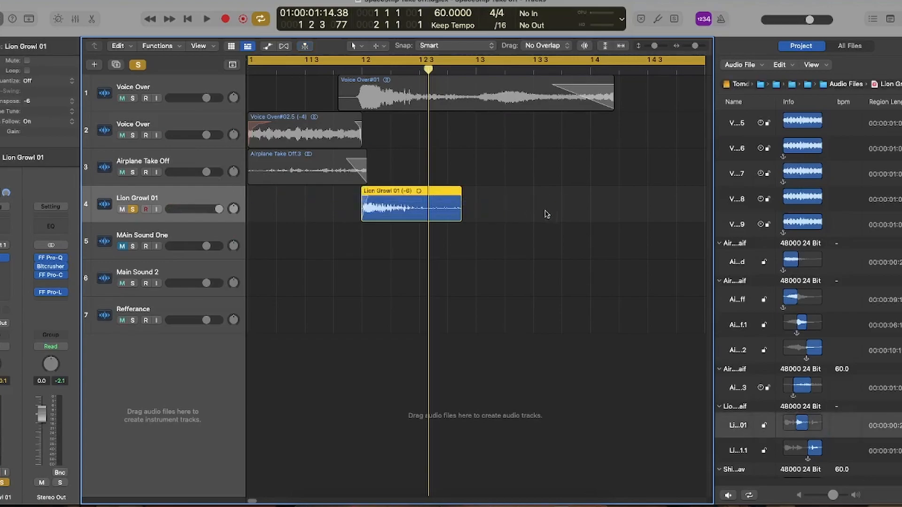
key(space)
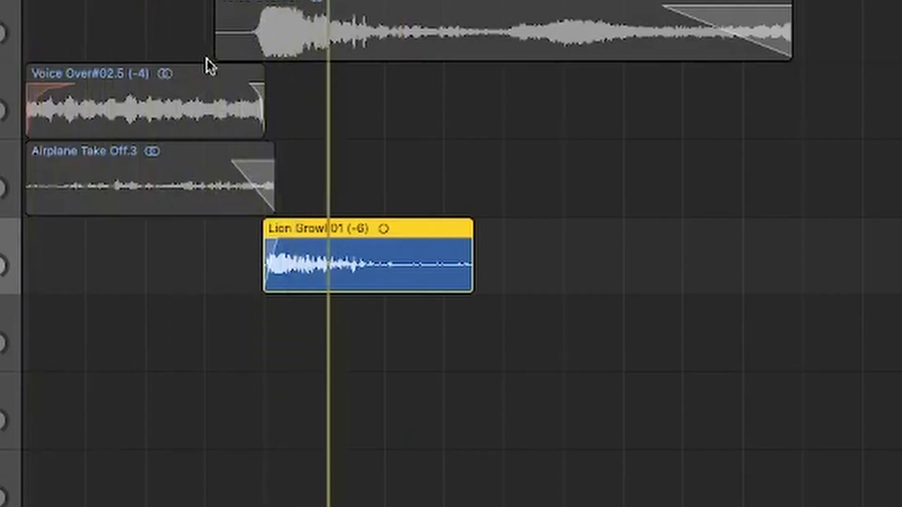
key(space)
- Solo the first Voice Over track alongside Lion Growl 01 and compare playback with and without the growl layer
click(133, 100)
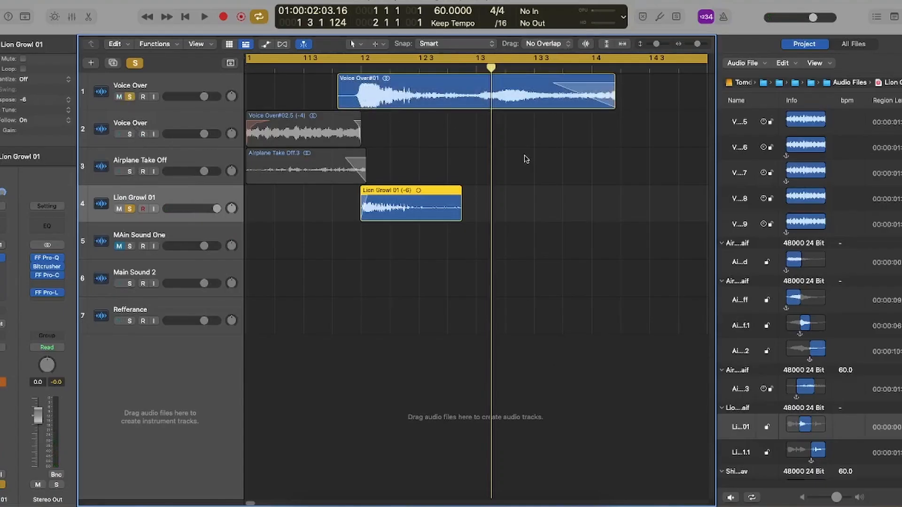
key(space)
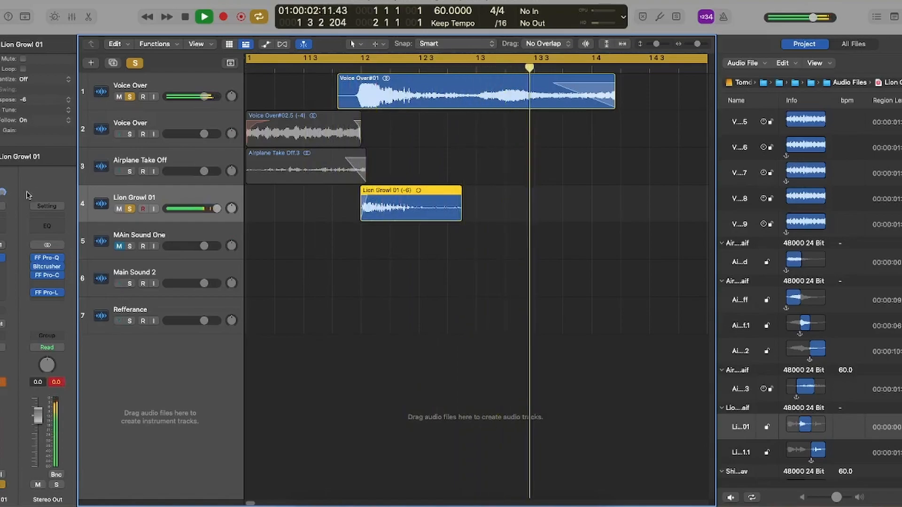
click(130, 209)
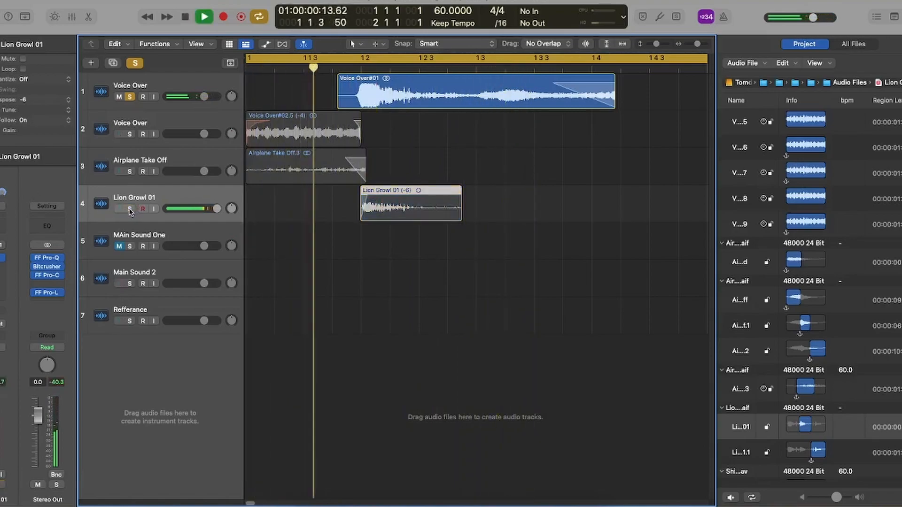
key(space)
click(130, 209)
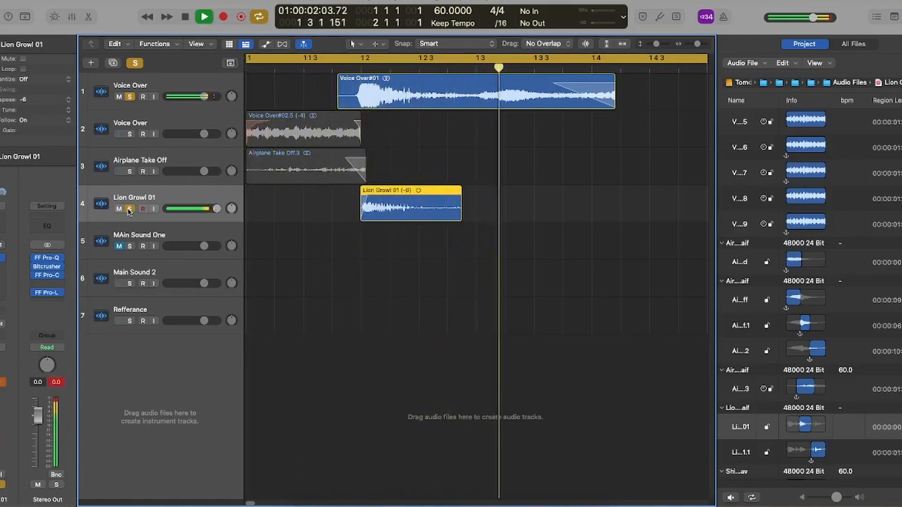
key(space)
- Remove the solo from the first Voice Over and Lion Growl 01 tracks and play all the layers together
click(130, 209)
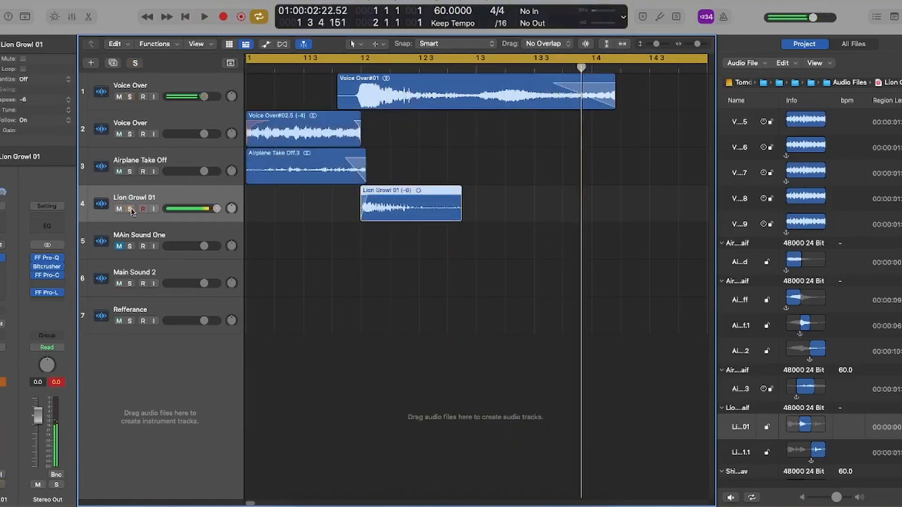
key(space)
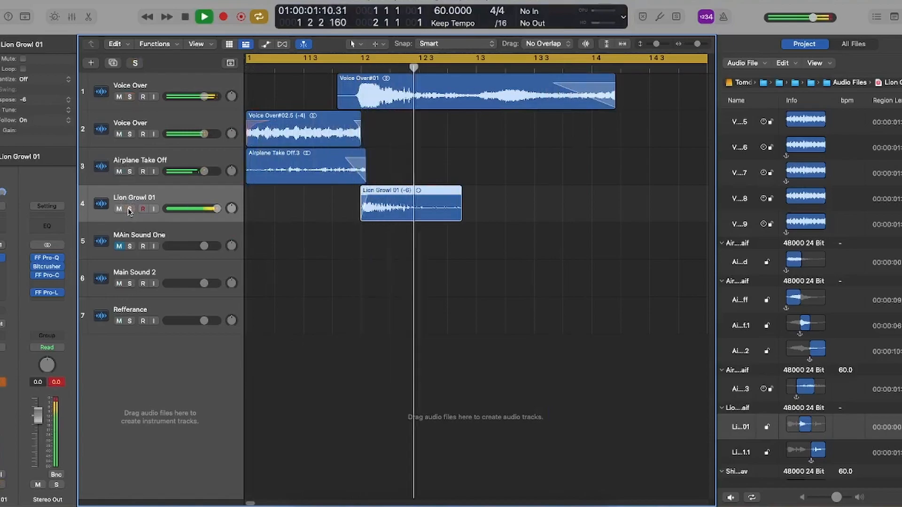
scroll(428, 219, down, 4)
key(space)
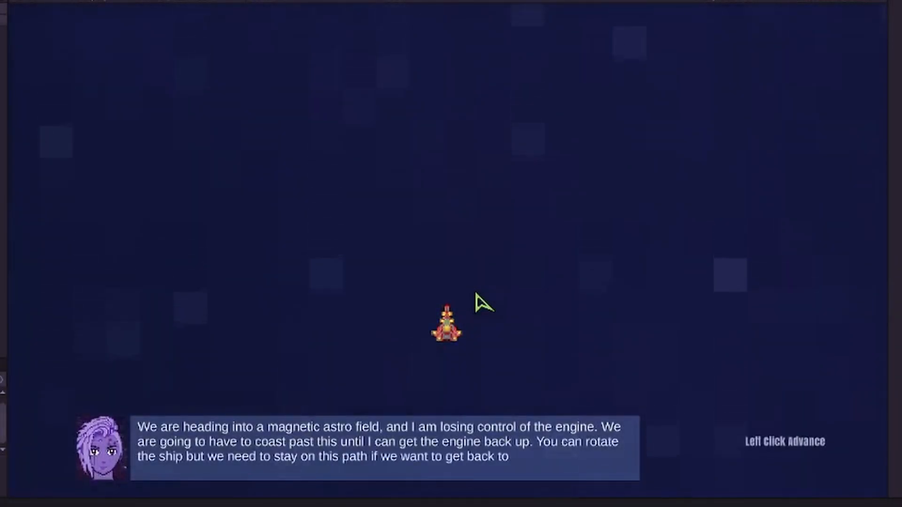
- Advance the spaceship game's opening dialogue and play the asteroid level, rotating the ship and shooting the rocks, until pausing the game
click(654, 328)
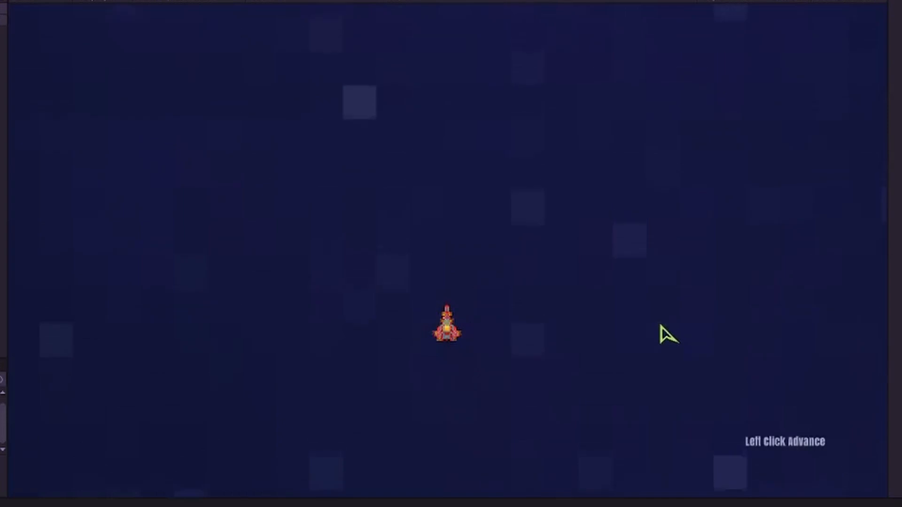
click(660, 326)
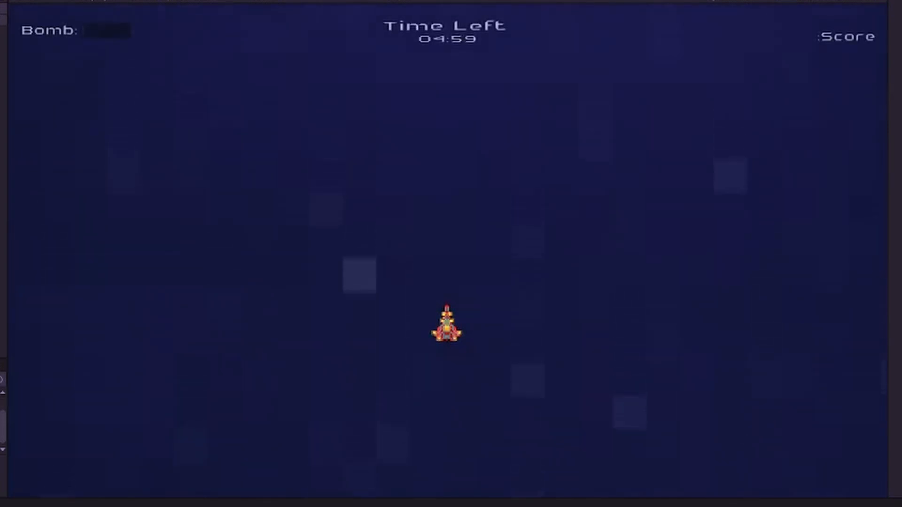
key(a)
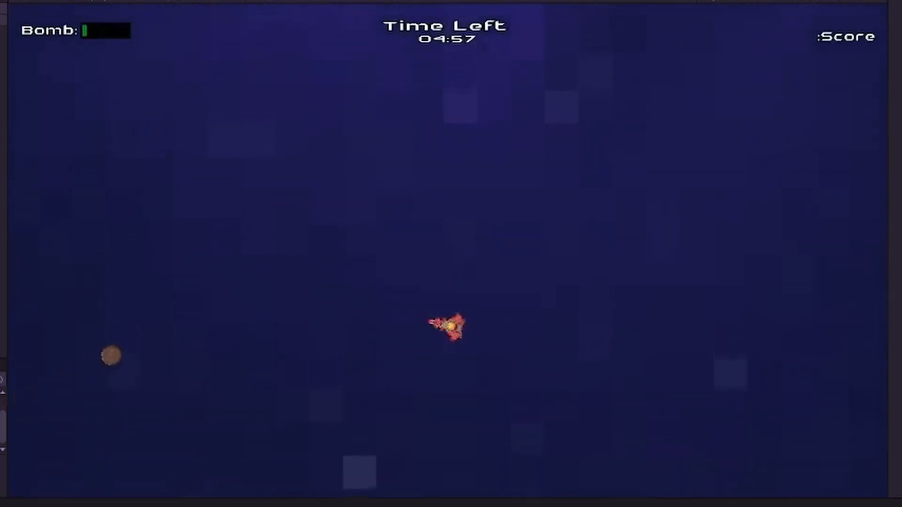
key(space)
key(a)
key(d)
key(space)
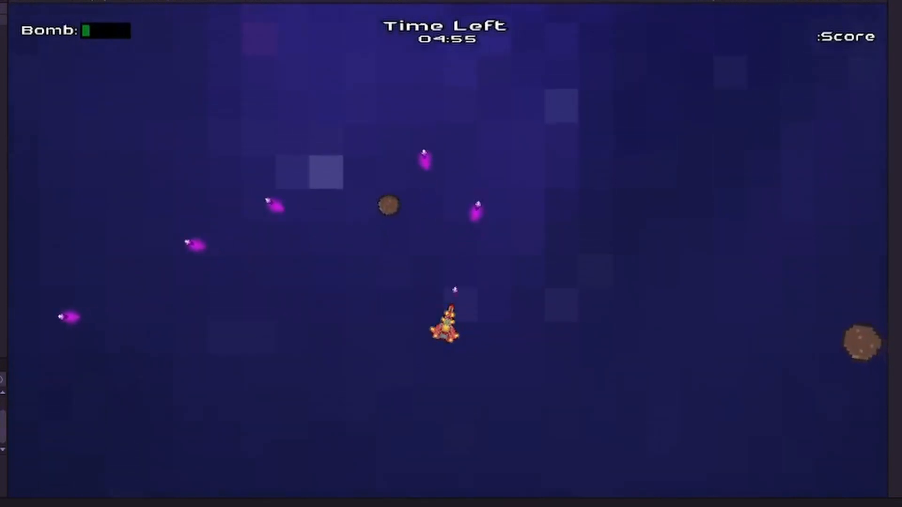
key(space)
key(d)
key(space)
key(a)
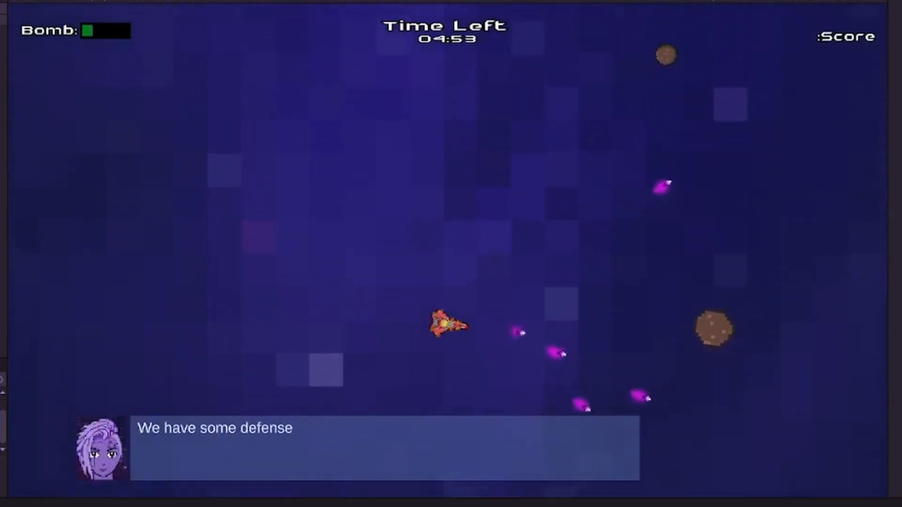
key(space)
key(a)
key(d)
key(a)
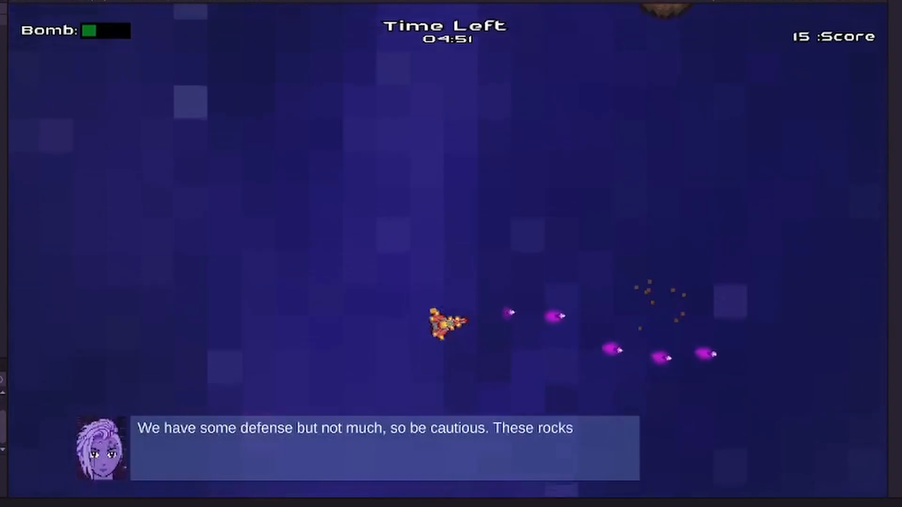
key(space)
key(a)
key(d)
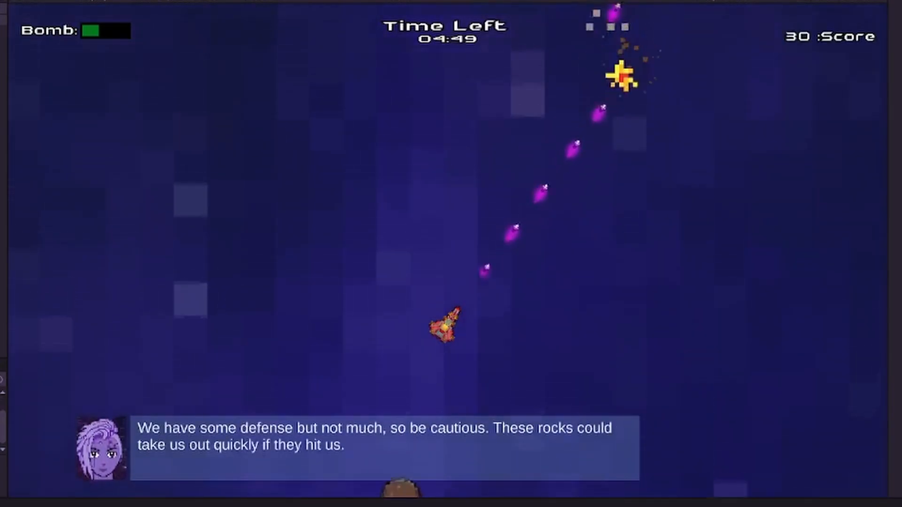
key(space)
key(a)
key(d)
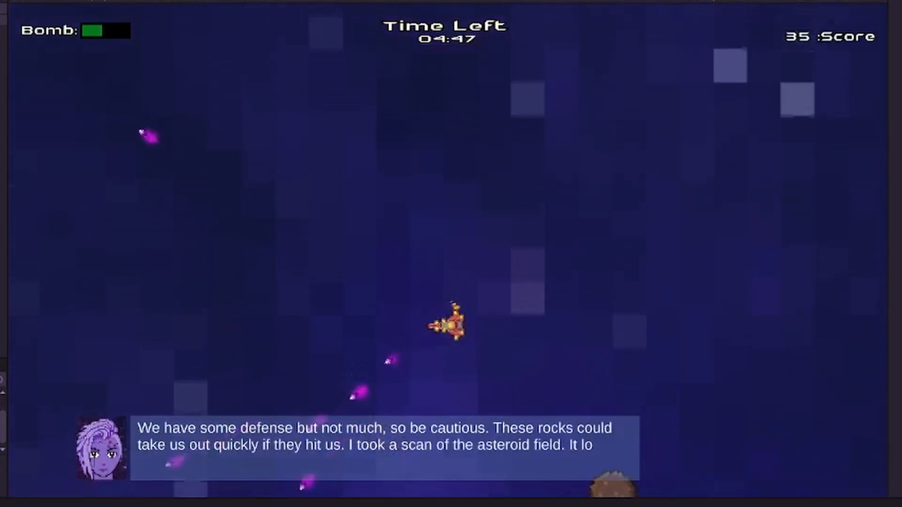
key(space)
key(d)
key(a)
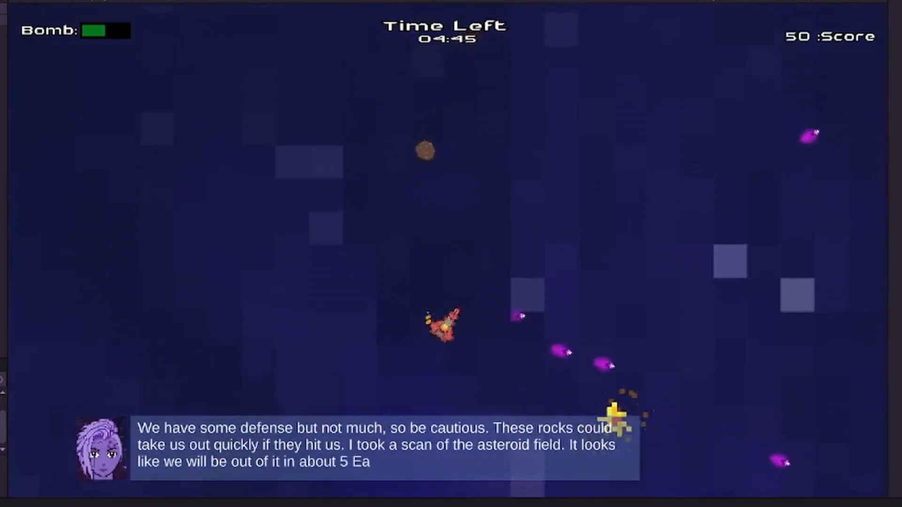
key(space)
key(a)
key(d)
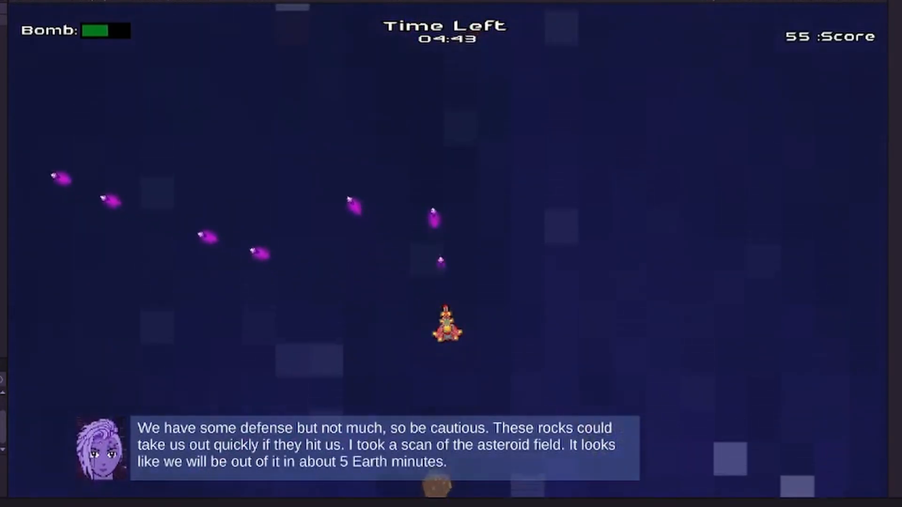
key(space)
key(a)
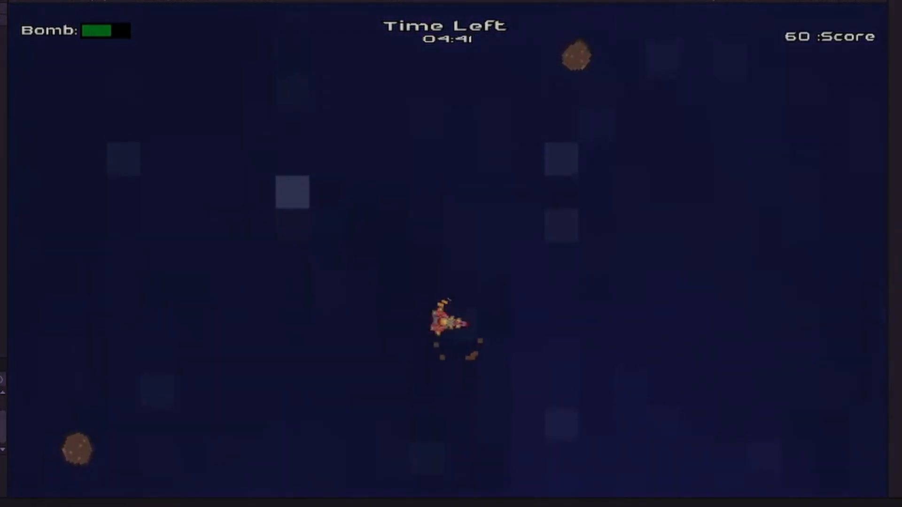
key(Escape)
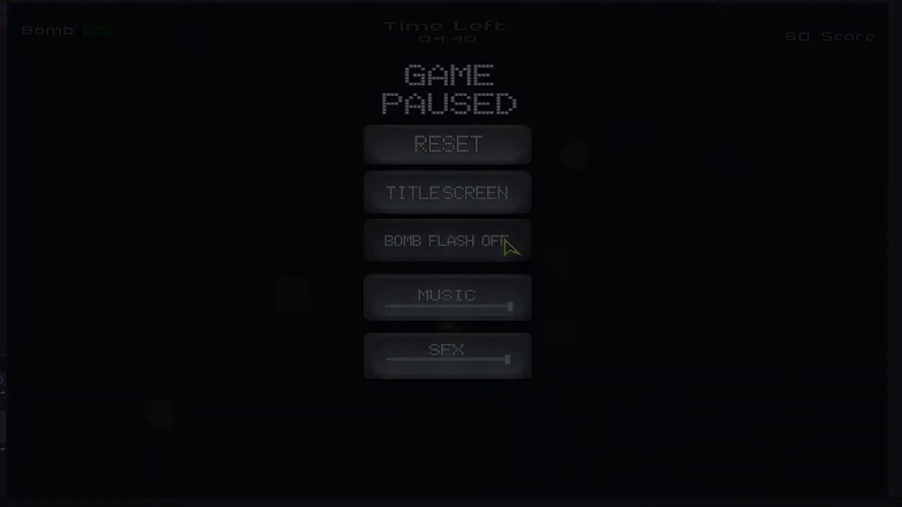